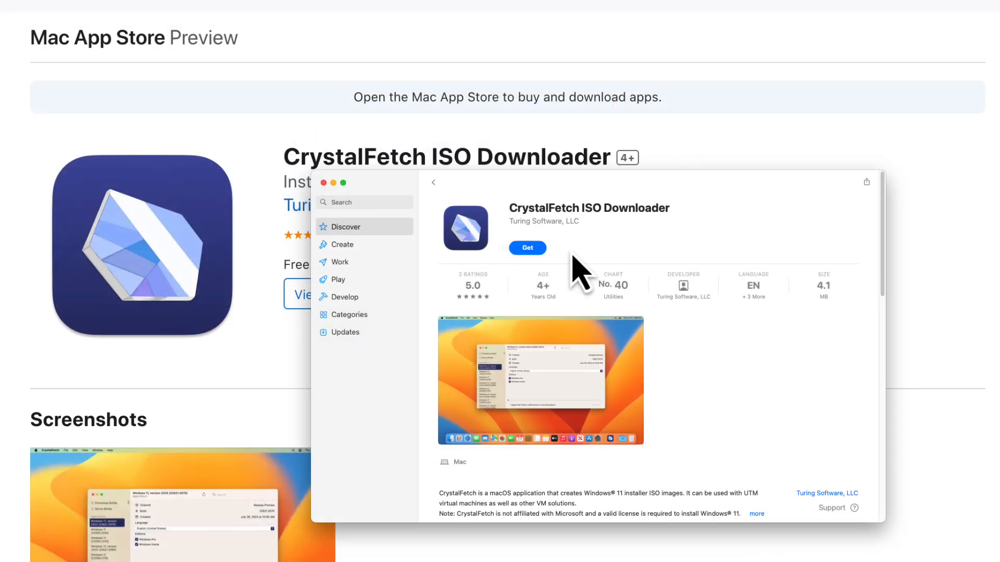
Install CrystalFetch ISO Downloader from the Mac App Store and launch it.
{"action": "left_click", "coordinate": [536, 252]}
{"action": "left_click", "coordinate": [536, 251]}
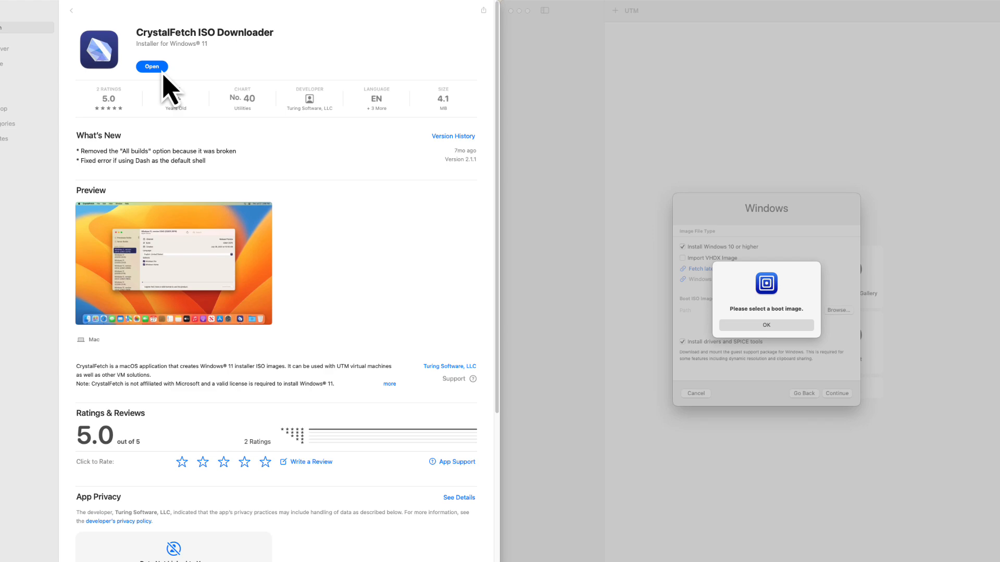
{"action": "left_click", "coordinate": [159, 67]}
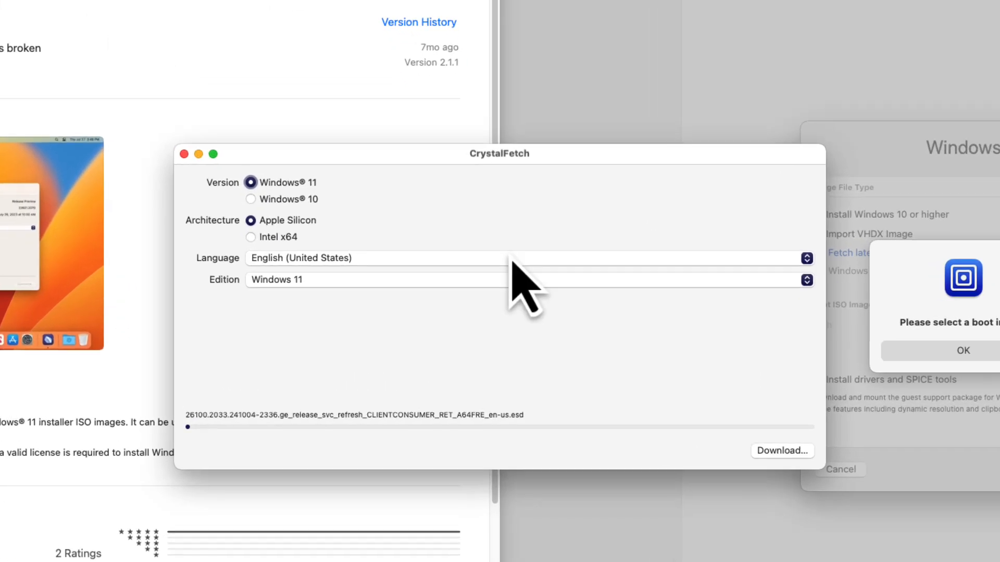
Select the Windows 11 edition, start downloading the installer image and accept the Microsoft license terms.
{"action": "left_click", "coordinate": [533, 284]}
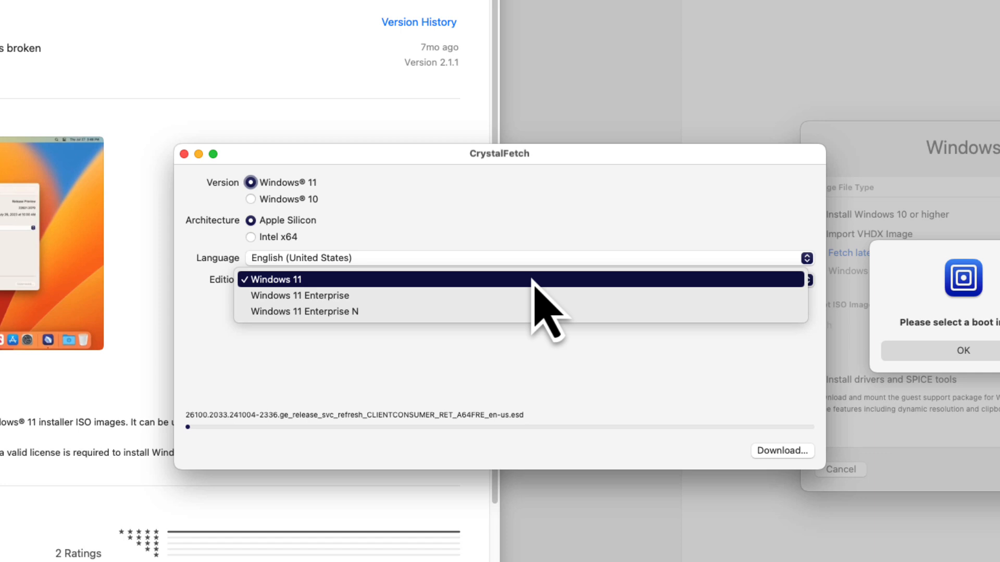
{"action": "left_click", "coordinate": [532, 280]}
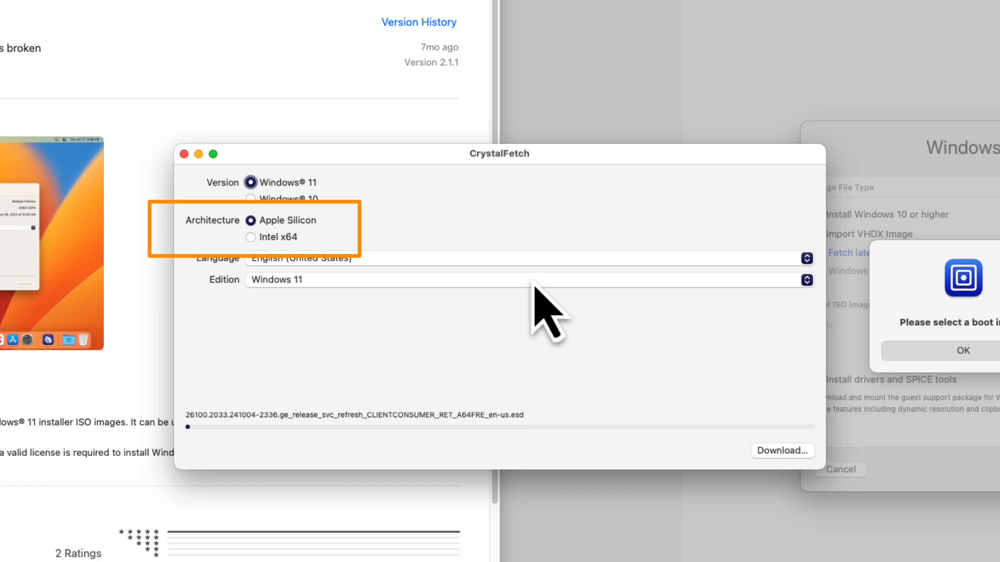
{"action": "left_click", "coordinate": [793, 455]}
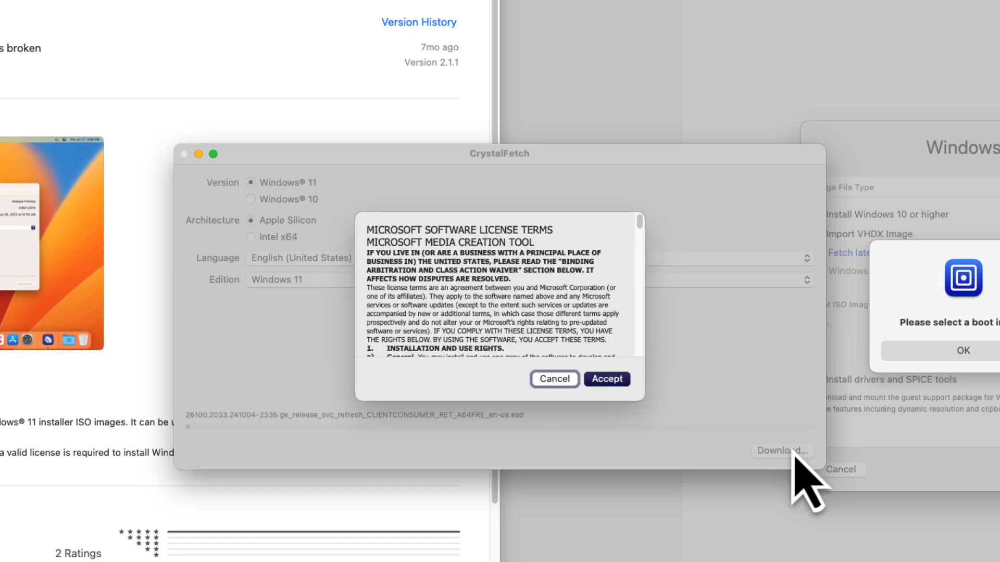
{"action": "left_click", "coordinate": [612, 381]}
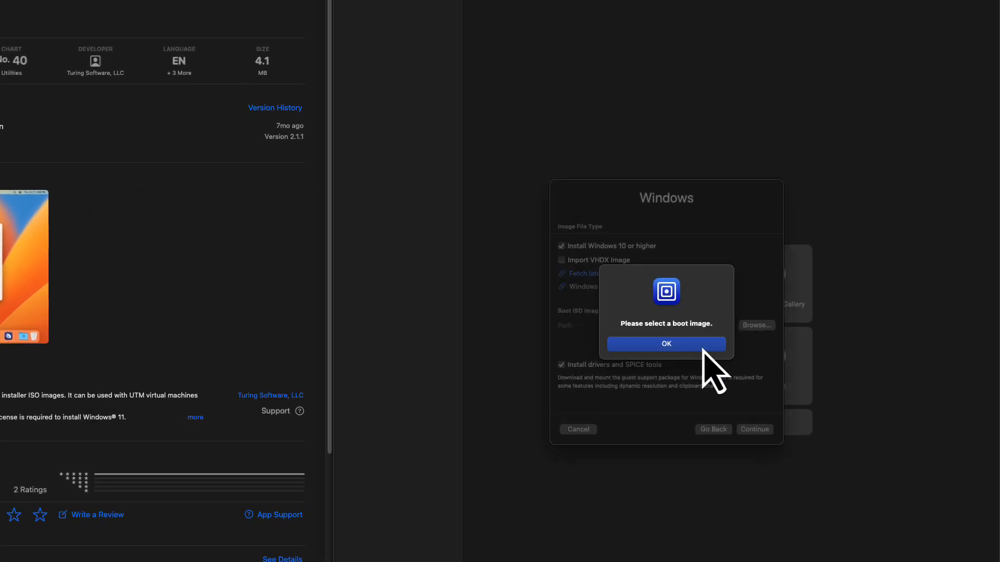
Return to UTM's Windows setup and choose the downloaded 26100.2033 A64FRE_en-us ISO from Applications as the boot image.
{"action": "left_click", "coordinate": [702, 346]}
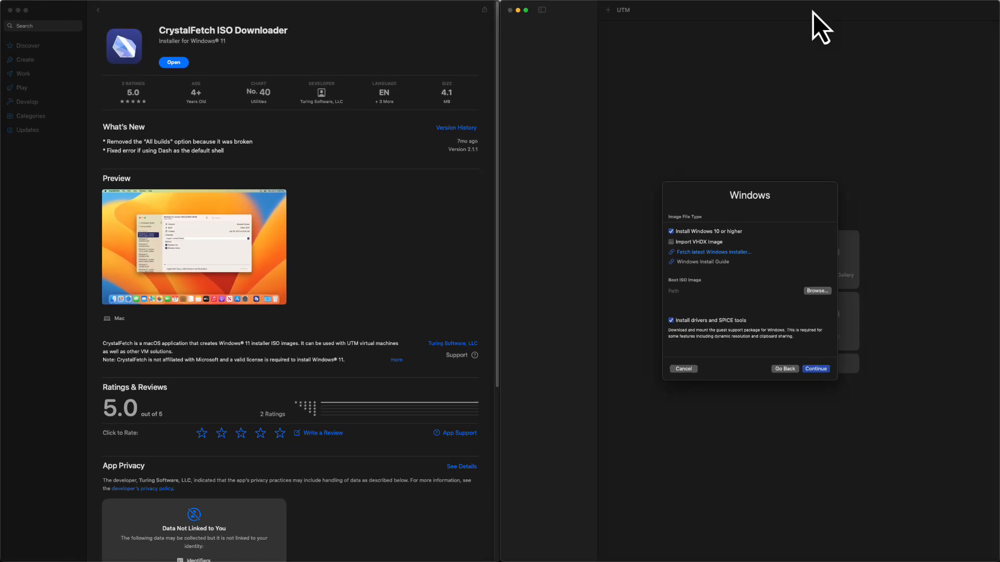
{"action": "double_click", "coordinate": [814, 12]}
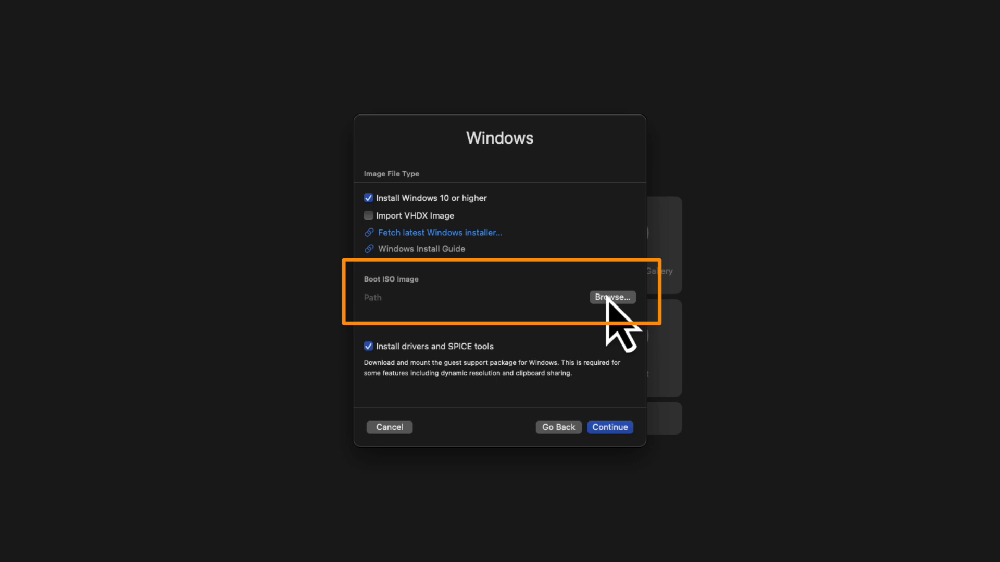
{"action": "left_click", "coordinate": [608, 298]}
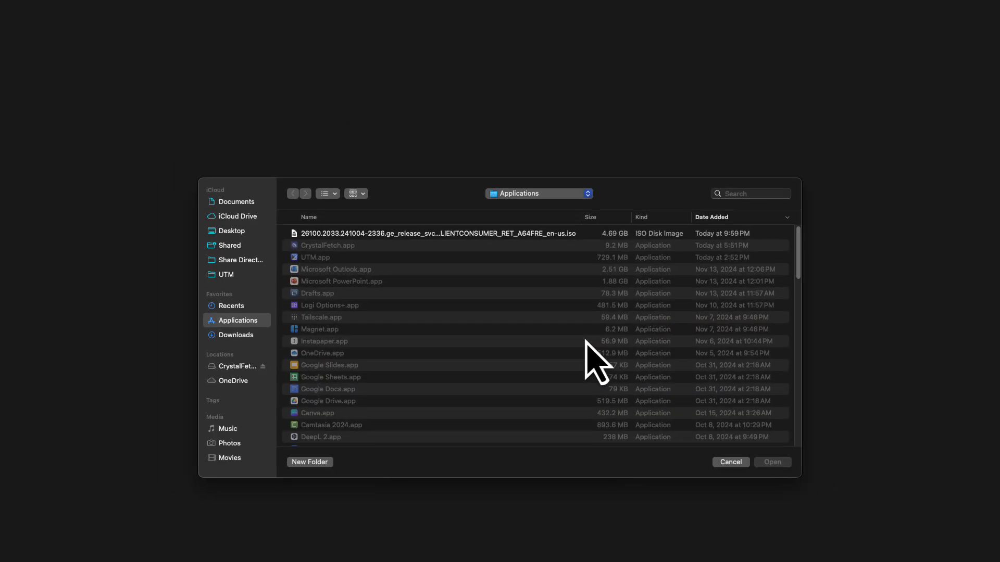
{"action": "left_click", "coordinate": [598, 236]}
{"action": "left_click", "coordinate": [772, 462]}
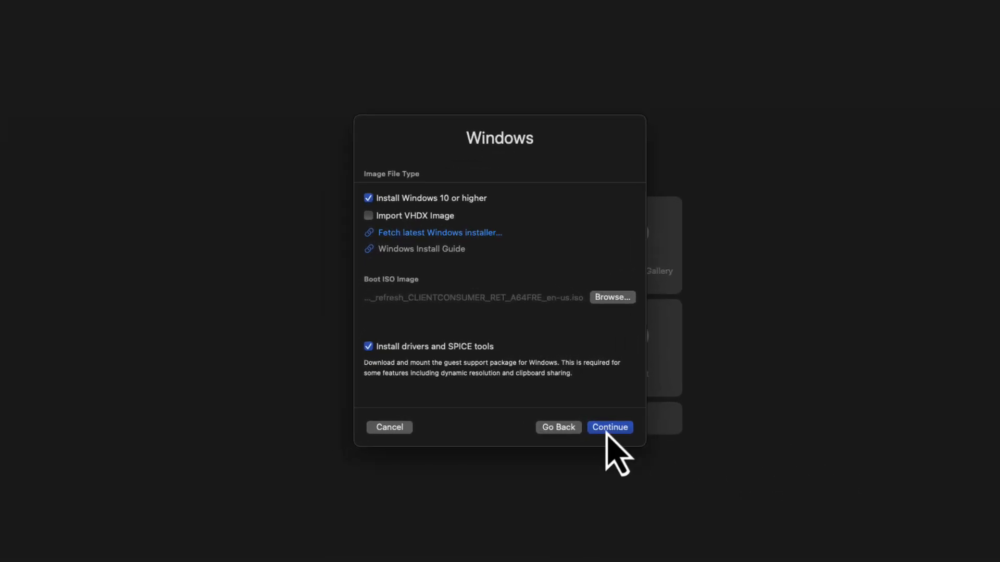
Complete the virtual machine wizard with 4096 MiB memory, default CPU cores and no shared directory, and save the machine.
{"action": "left_click", "coordinate": [606, 433]}
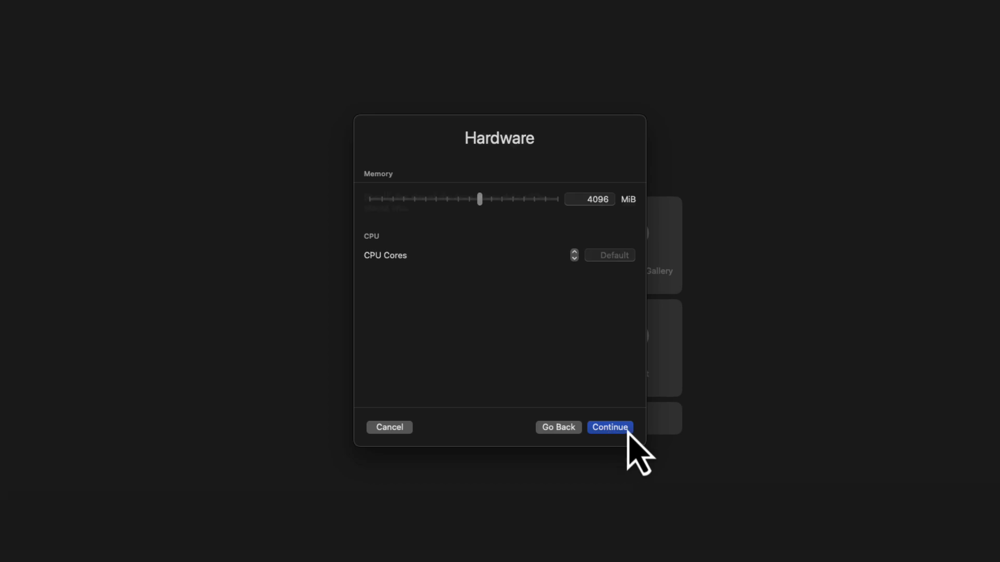
{"action": "left_click", "coordinate": [628, 432]}
{"action": "left_click", "coordinate": [627, 431]}
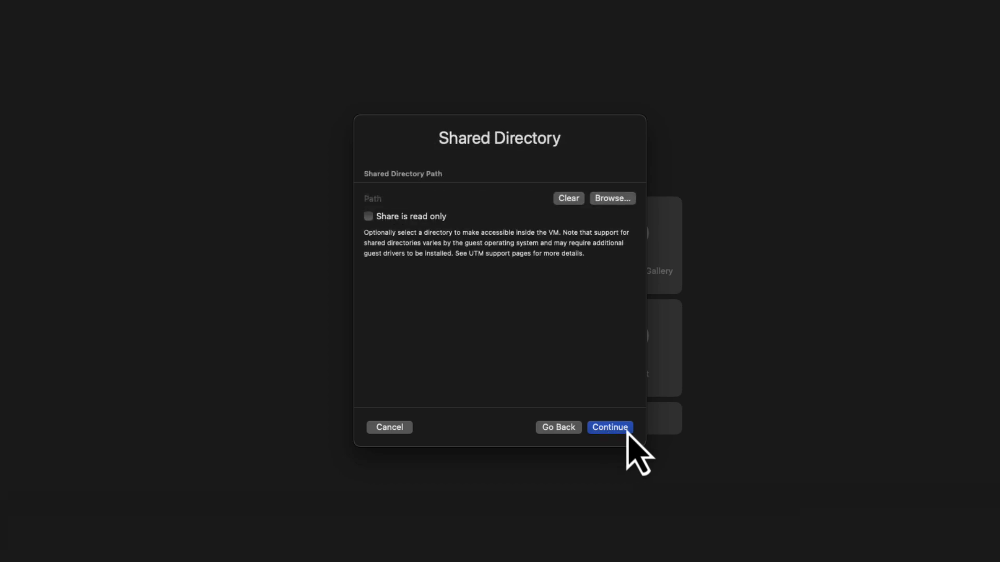
{"action": "left_click", "coordinate": [627, 431]}
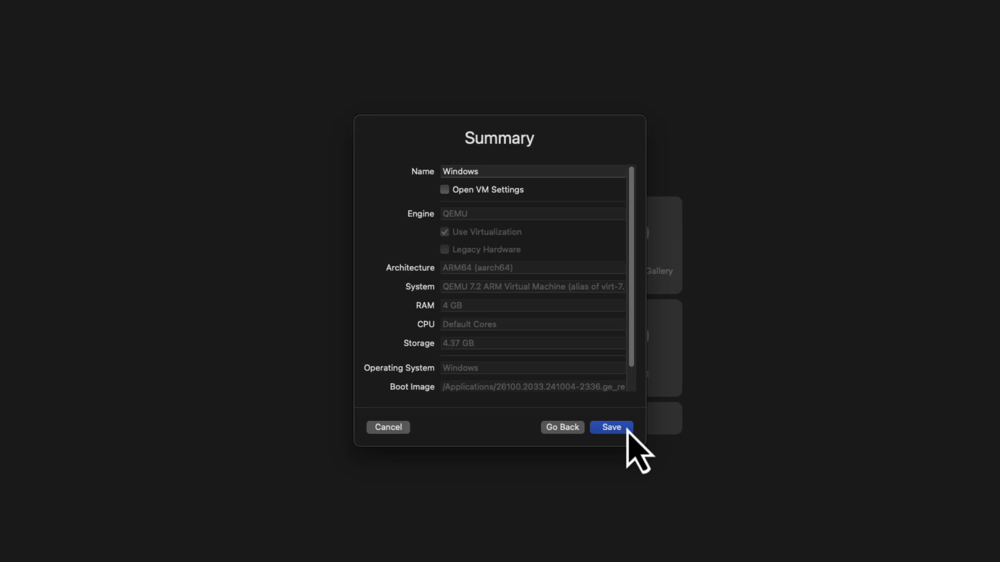
{"action": "left_click", "coordinate": [628, 428]}
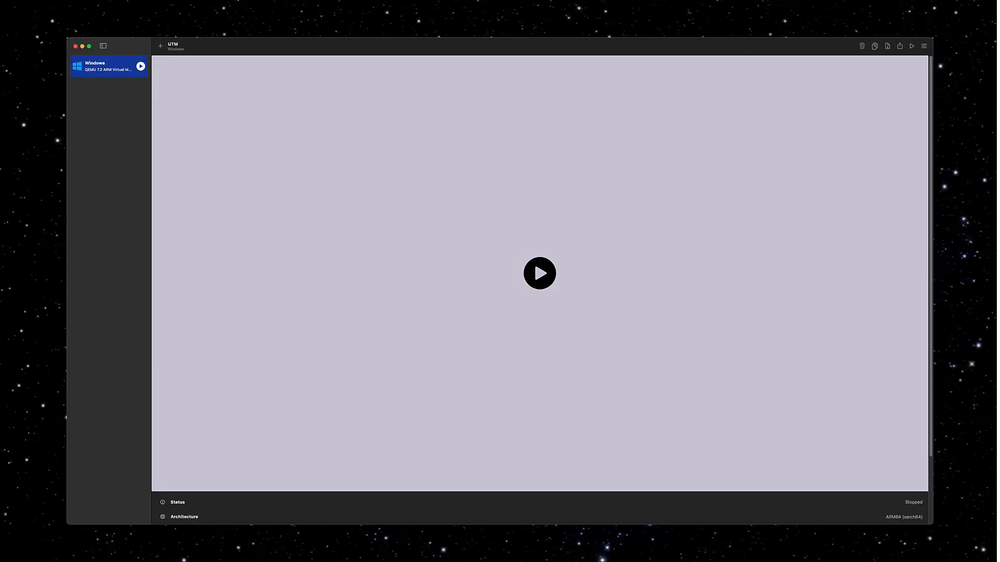
Start the Windows virtual machine, and reset it from the UEFI Interactive Shell to boot again.
{"action": "left_click", "coordinate": [547, 283]}
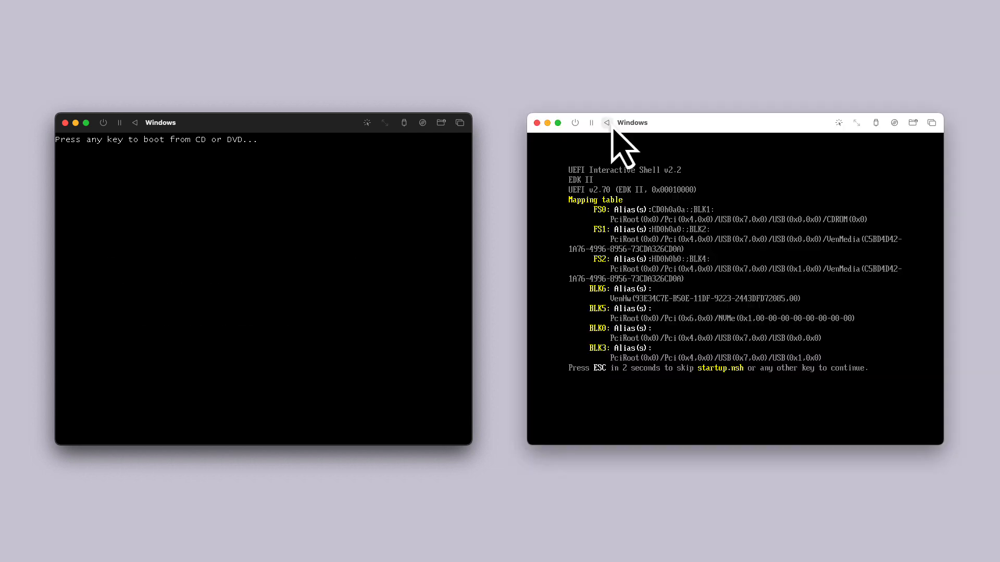
{"action": "left_click", "coordinate": [607, 123]}
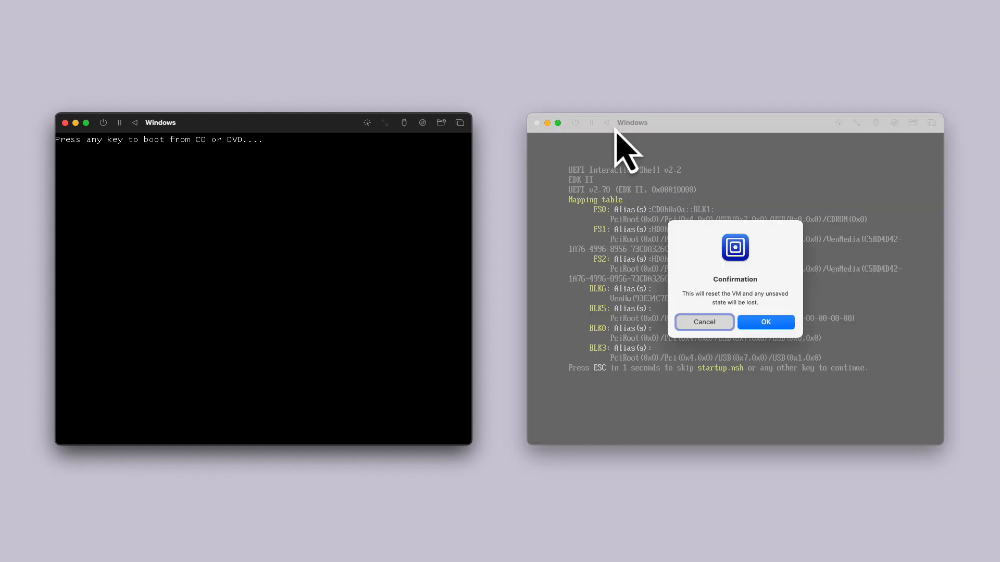
{"action": "left_click", "coordinate": [764, 321]}
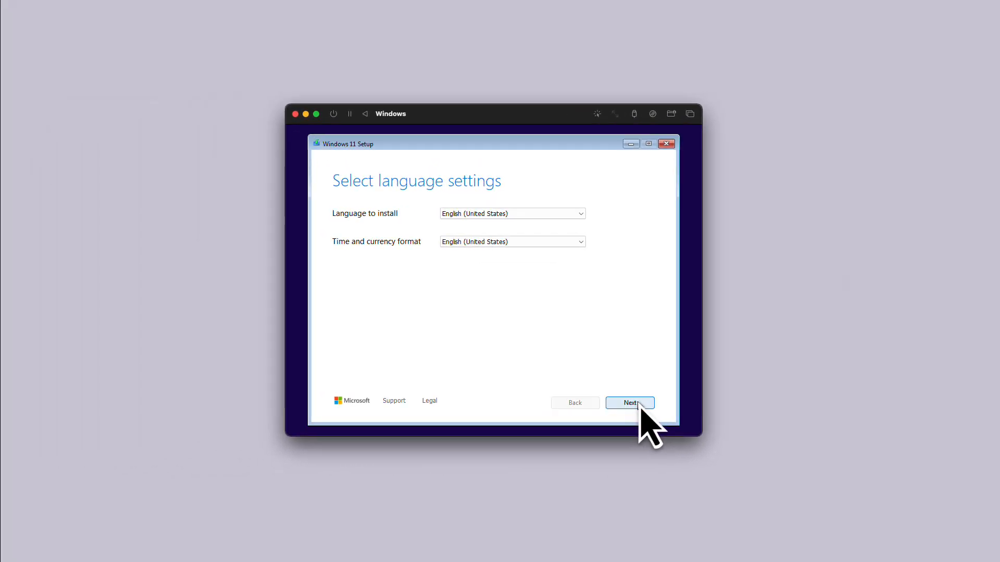
Accept English (United States) language and US keyboard settings in Windows 11 Setup, and continue without a product key.
{"action": "left_click", "coordinate": [638, 402]}
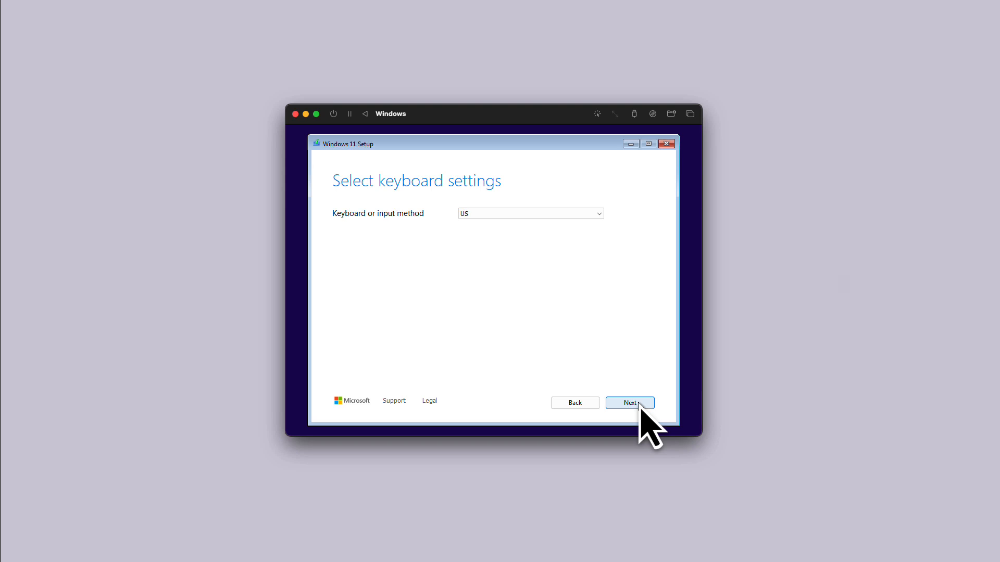
{"action": "left_click", "coordinate": [638, 403]}
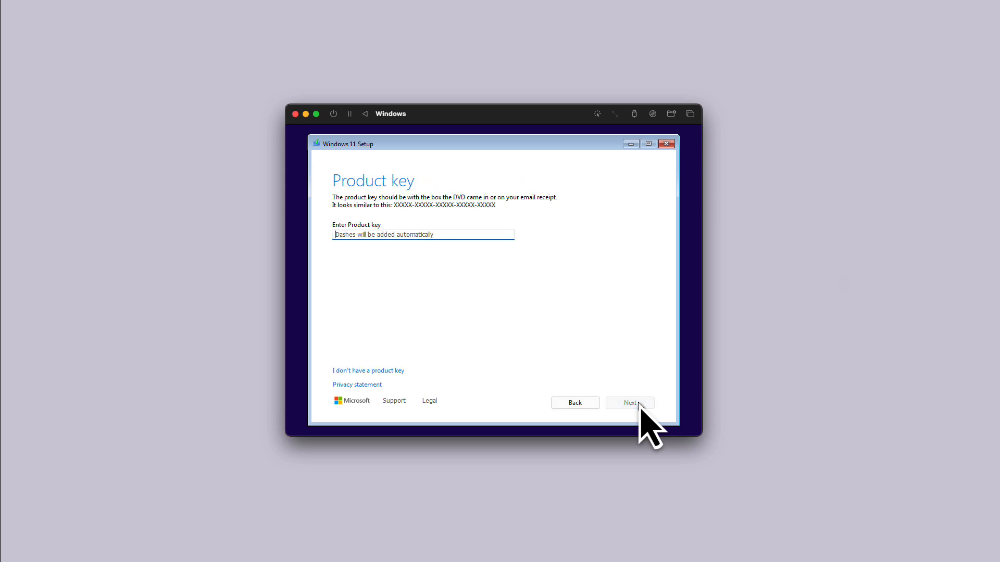
{"action": "left_click", "coordinate": [396, 369]}
Accept the Windows license terms and select Disk 0 Unallocated Space as the installation location.
{"action": "left_click", "coordinate": [631, 402]}
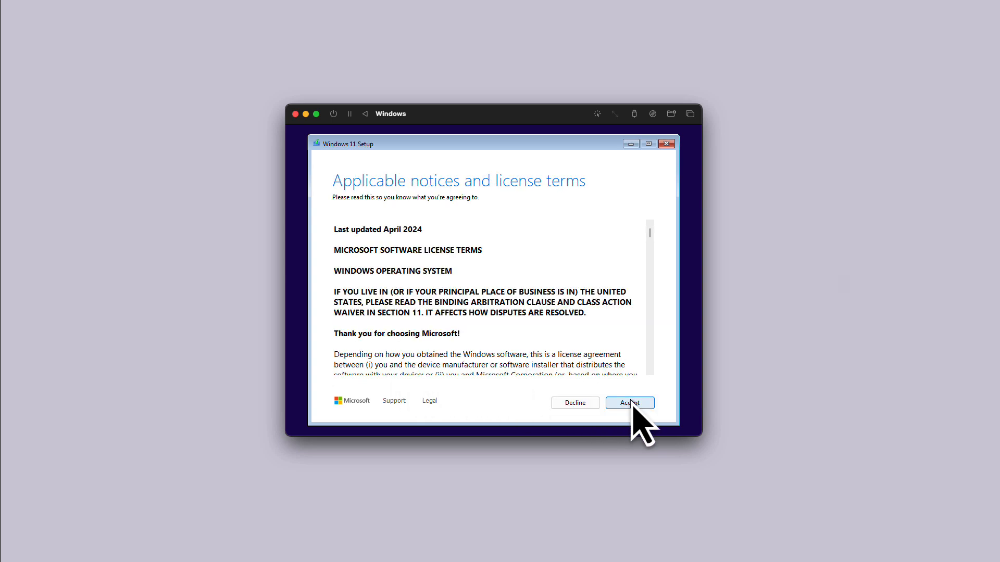
{"action": "left_click", "coordinate": [631, 402]}
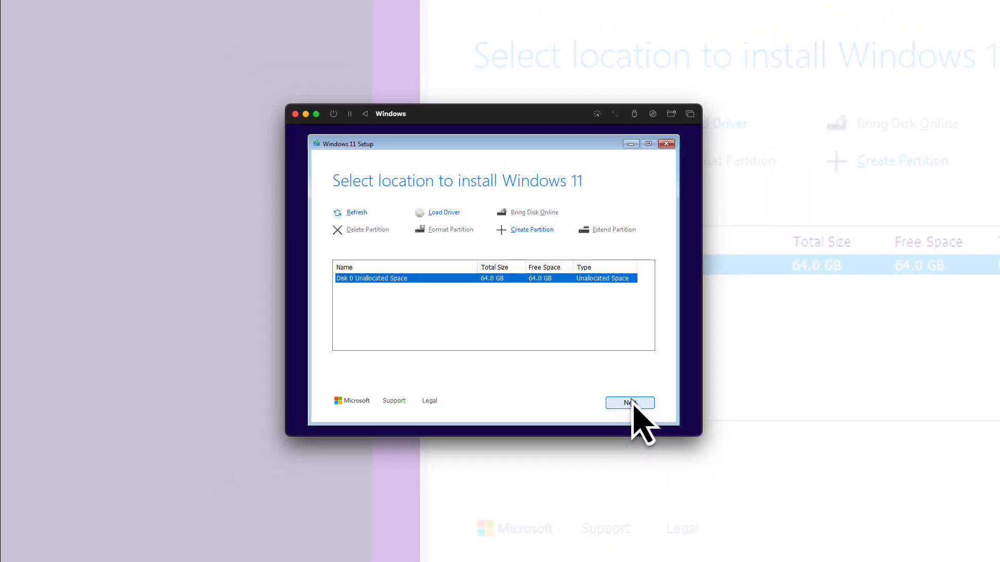
{"action": "left_click", "coordinate": [630, 402]}
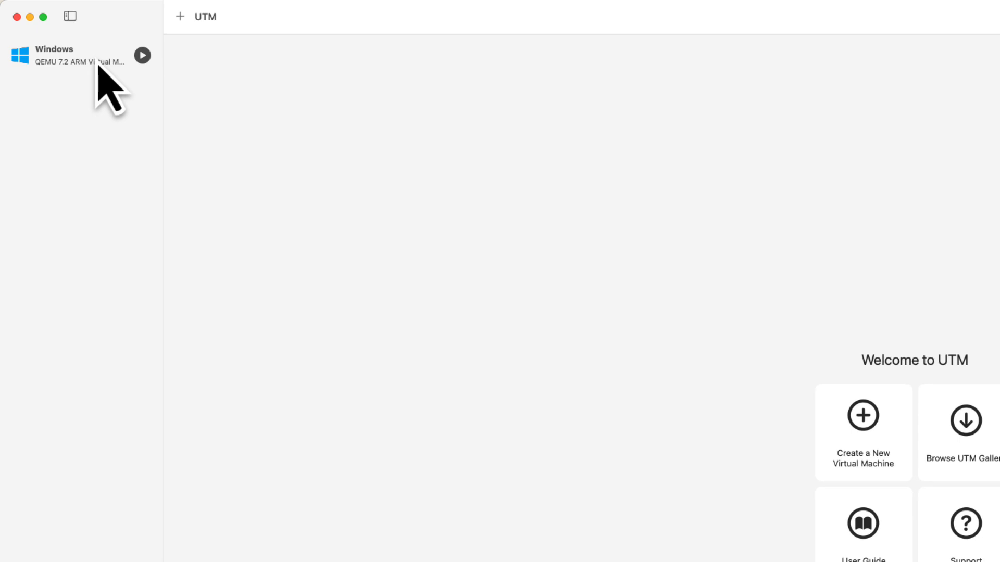
Clear the Windows installer ISO from the virtual machine's first CD/DVD drive in UTM.
{"action": "right_click", "coordinate": [98, 64]}
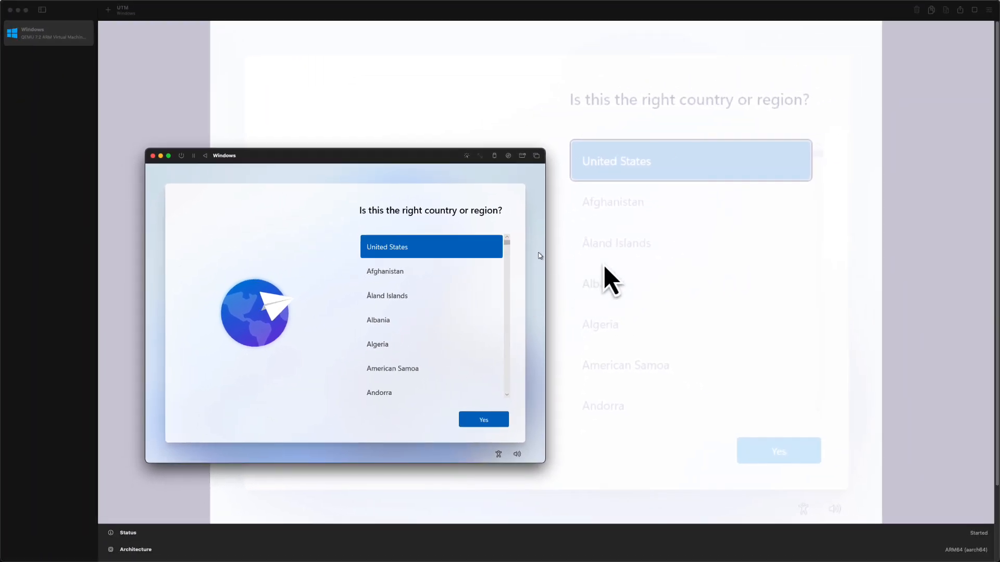
{"action": "scroll", "coordinate": [605, 268], "scroll_direction": "down", "scroll_amount": 4}
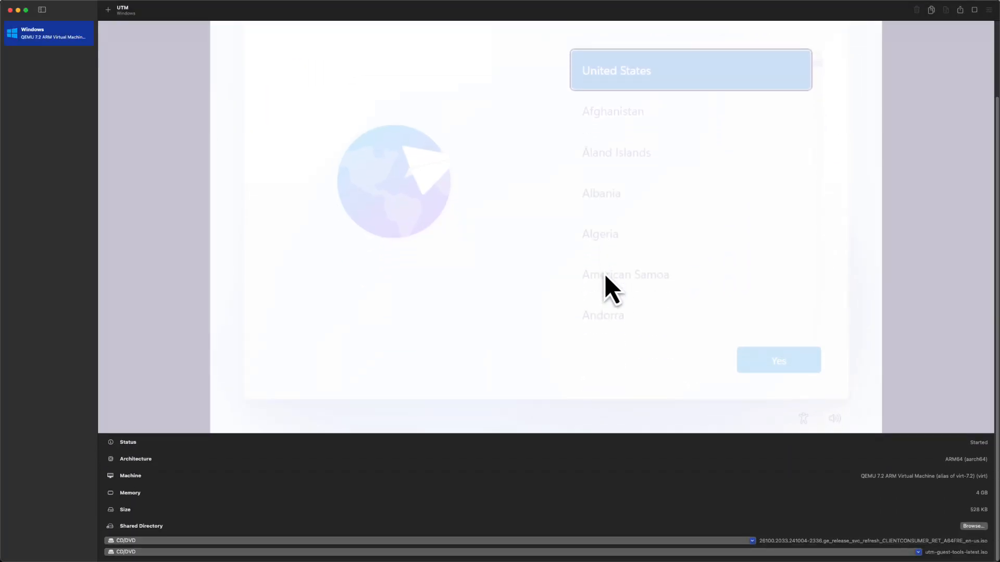
{"action": "left_click", "coordinate": [632, 540]}
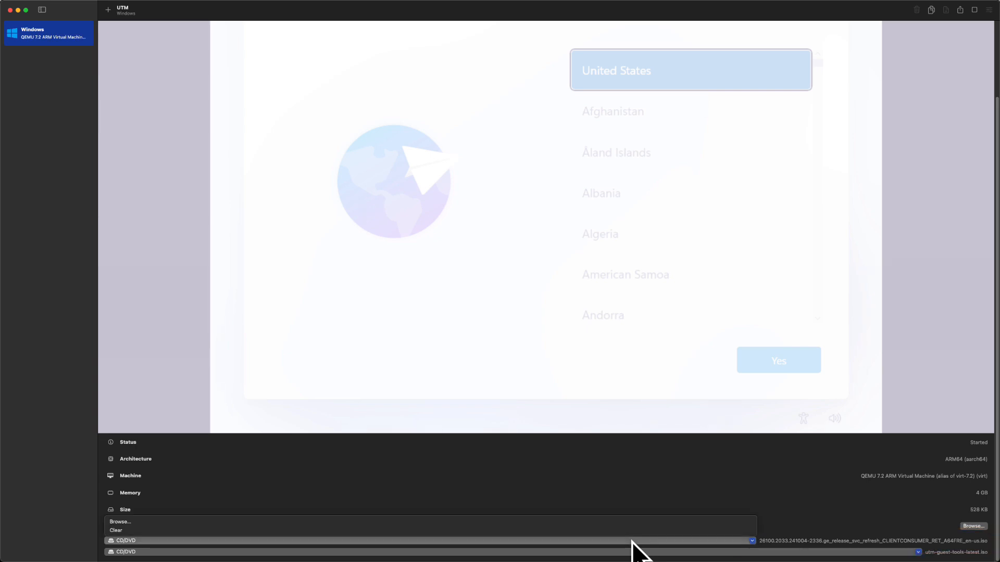
{"action": "left_click", "coordinate": [633, 534]}
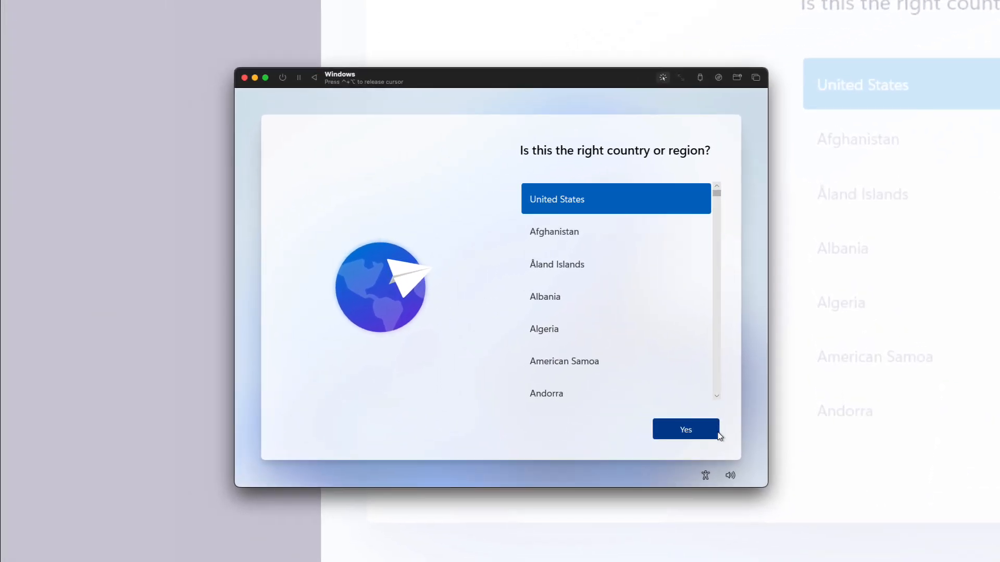
Confirm United States as the region and US as the keyboard layout, skipping a second layout.
{"action": "left_click", "coordinate": [718, 432]}
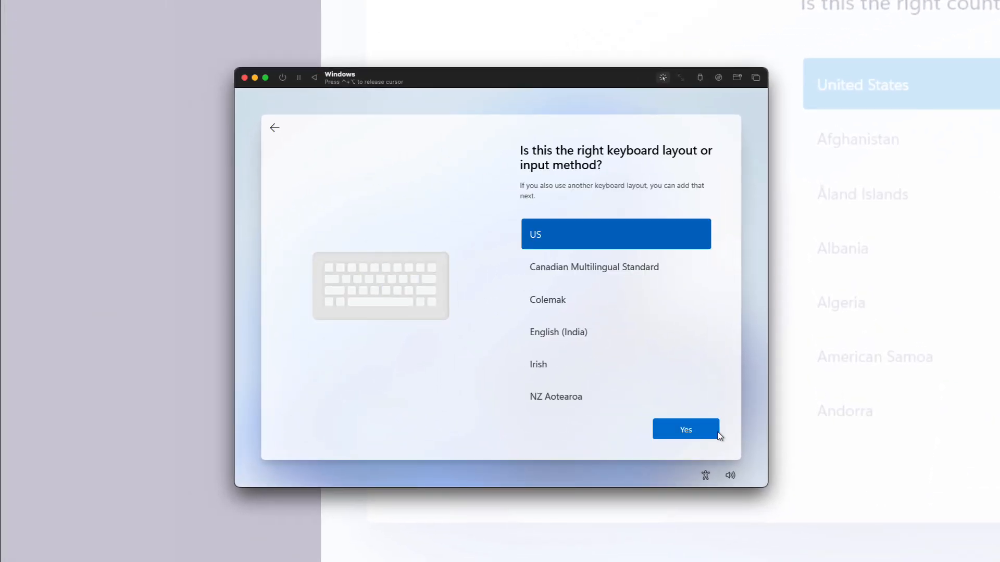
{"action": "left_click", "coordinate": [718, 433]}
{"action": "left_click", "coordinate": [718, 434]}
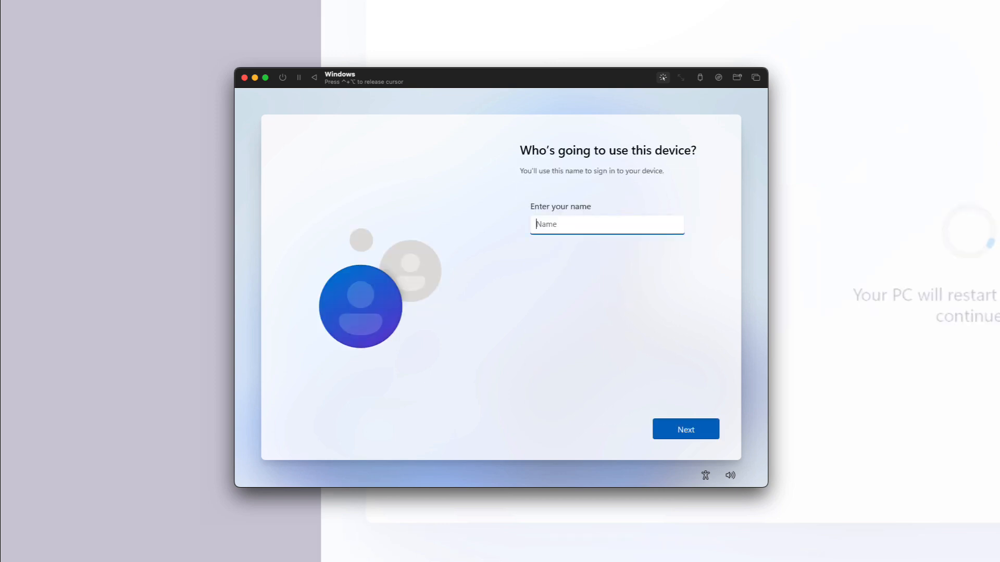
Name the device's user Office Rookie and enter the account password.
{"action": "type", "text": "Office Rookie"}
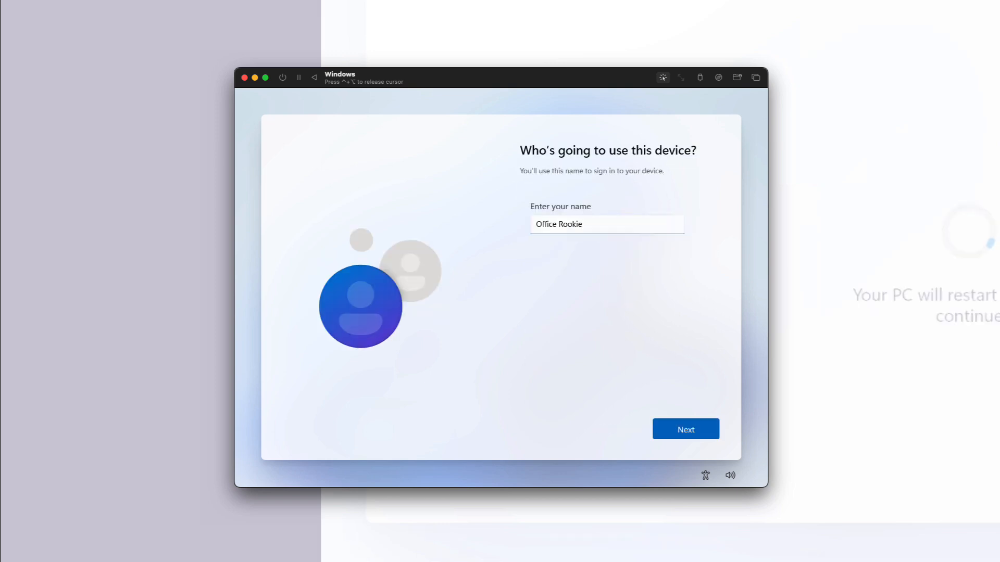
{"action": "key", "text": "Return"}
{"action": "type", "text": "•••••••"}
{"action": "key", "text": "Return"}
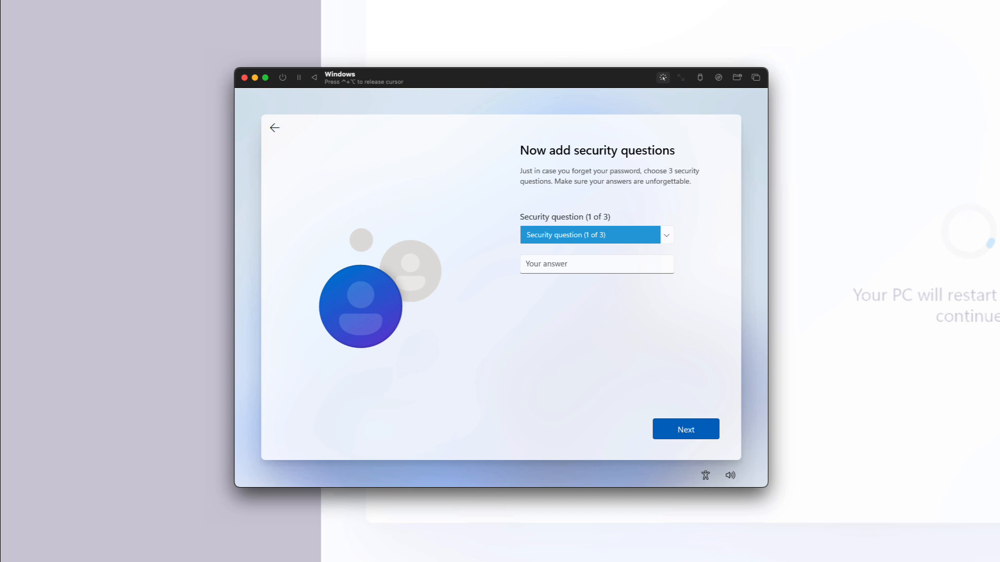
Choose and answer the three security questions for the account, including the oldest cousin's first name, and submit them.
{"action": "left_click", "coordinate": [629, 241]}
{"action": "left_click", "coordinate": [602, 299]}
{"action": "left_click", "coordinate": [597, 264]}
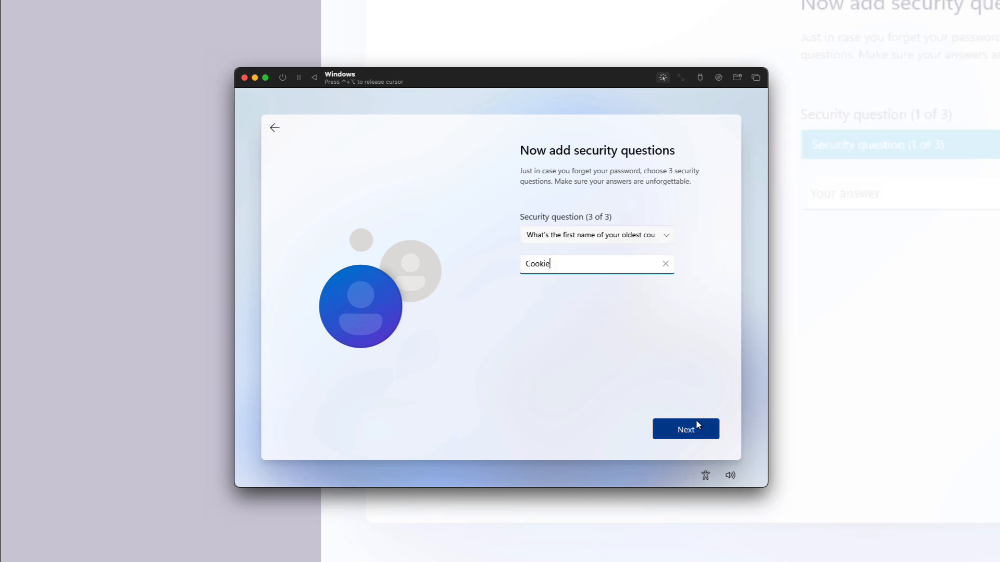
{"action": "left_click", "coordinate": [697, 422]}
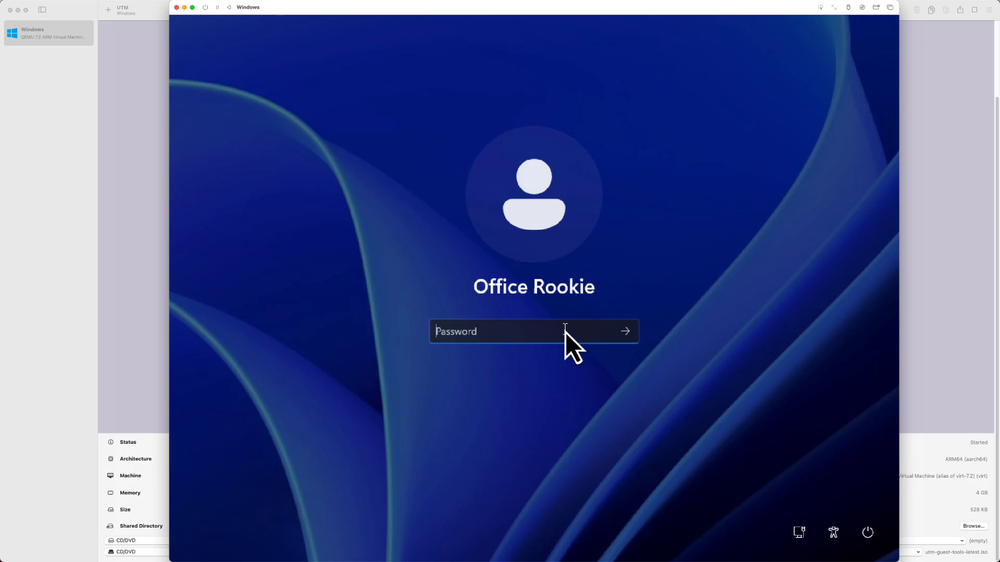
Sign in to Windows with the account password.
{"action": "type", "text": "******"}
{"action": "key", "text": "Return"}
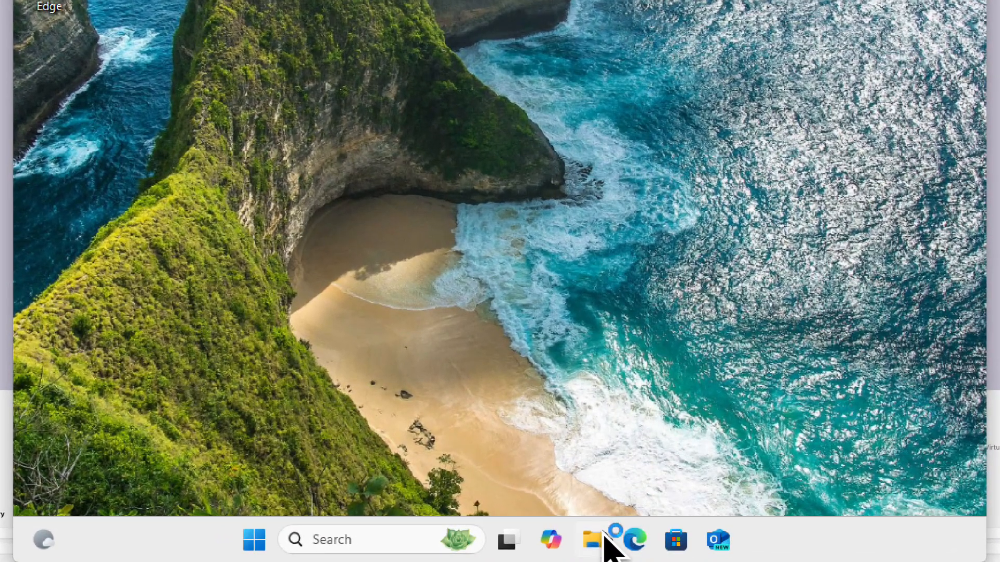
Run the utm-guest-tools-0.229 installer from CD Drive (E:) UTM in Windows and accept its license agreement.
{"action": "left_click", "coordinate": [604, 543]}
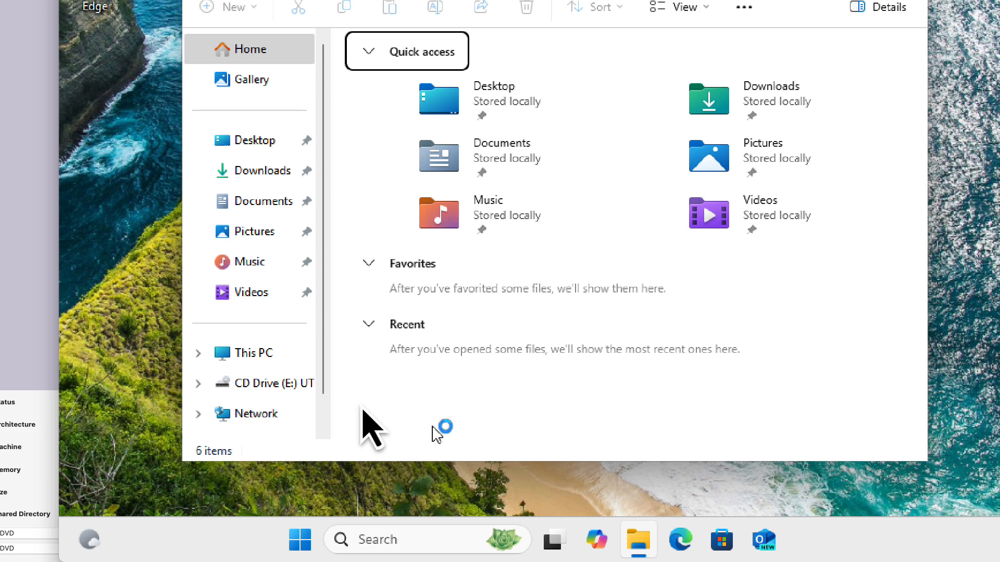
{"action": "left_click", "coordinate": [263, 388]}
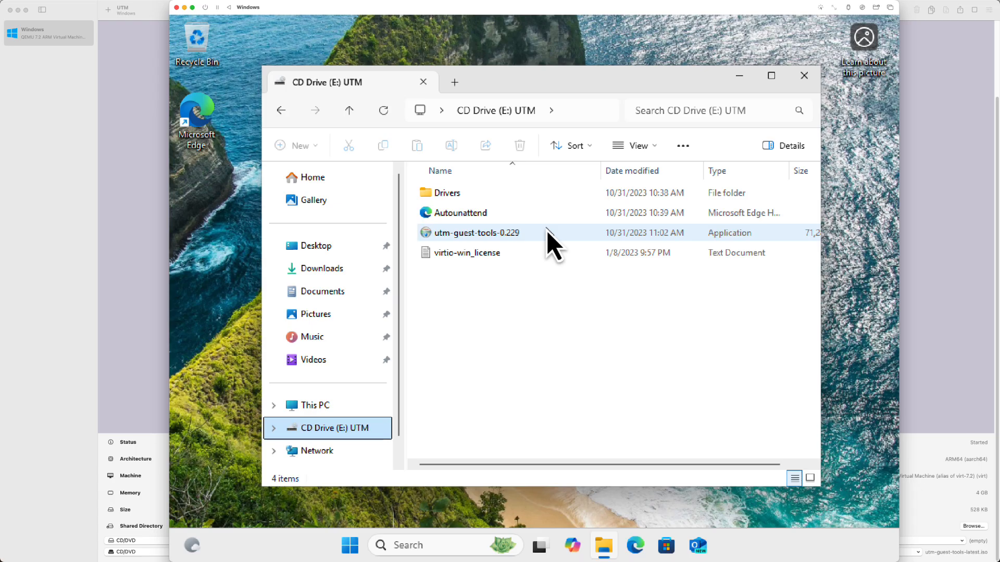
{"action": "double_click", "coordinate": [518, 215]}
{"action": "left_click", "coordinate": [610, 393]}
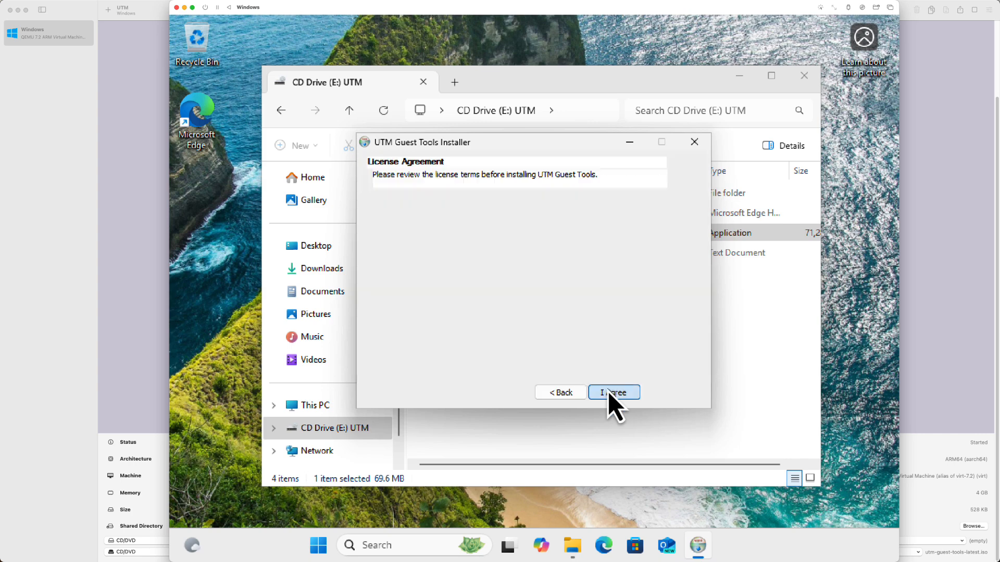
{"action": "left_click", "coordinate": [610, 394]}
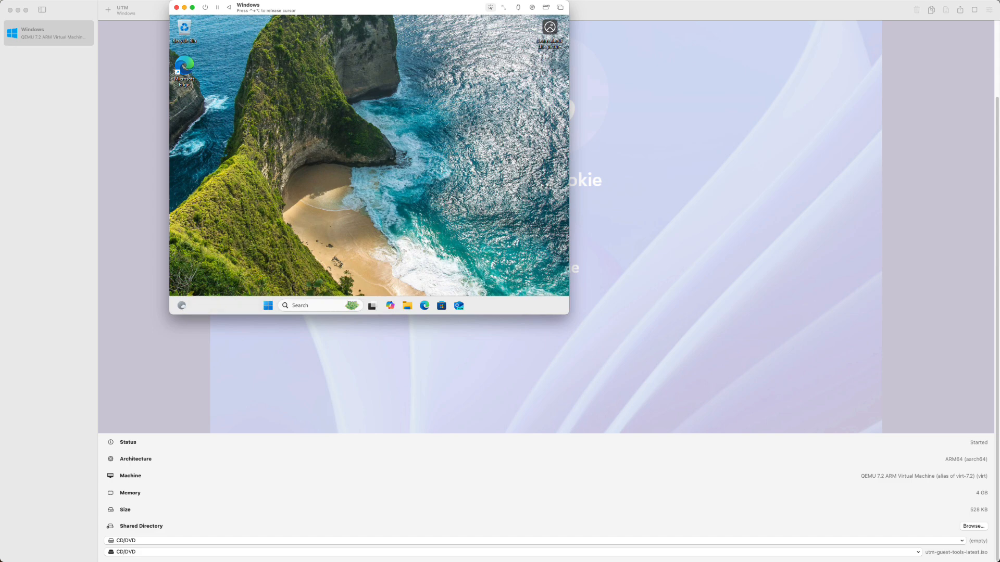
Release the captured cursor from the virtual machine and enlarge the Windows virtual machine's window.
{"action": "key", "text": "ctrl+alt"}
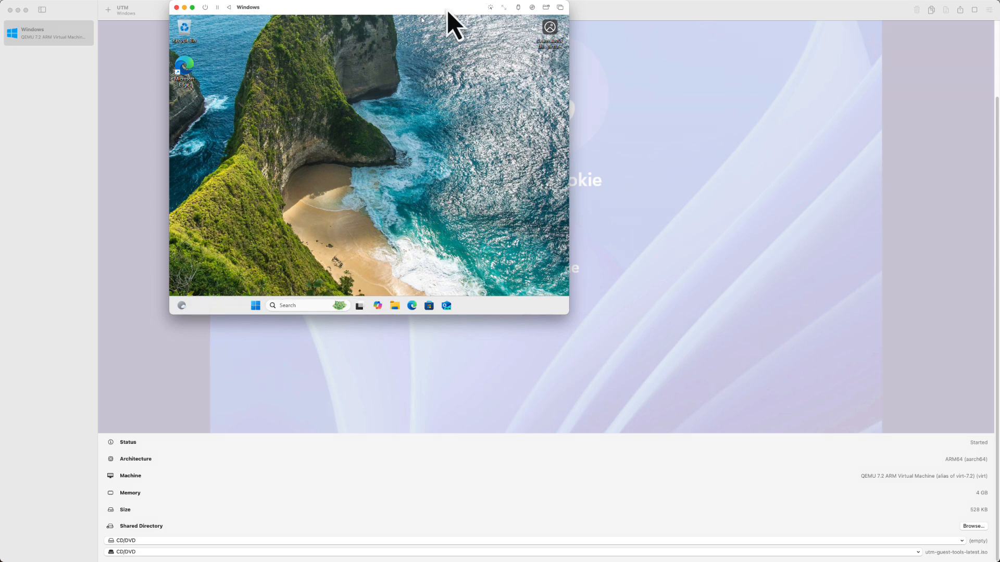
{"action": "double_click", "coordinate": [448, 11]}
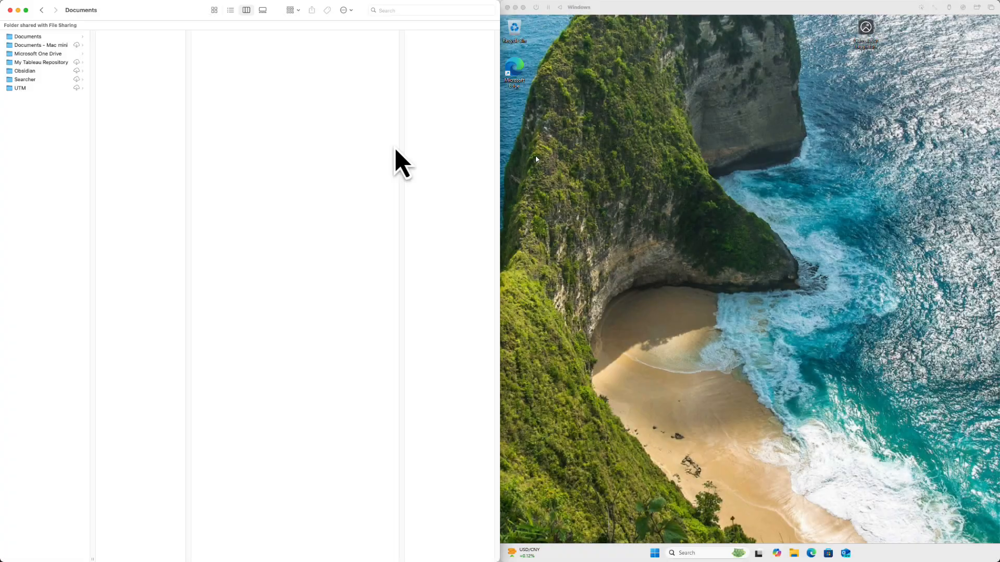
Create a folder named Shared Directory in the Mac's Documents folder and preview the Office Rookie.png file inside it.
{"action": "right_click", "coordinate": [51, 141]}
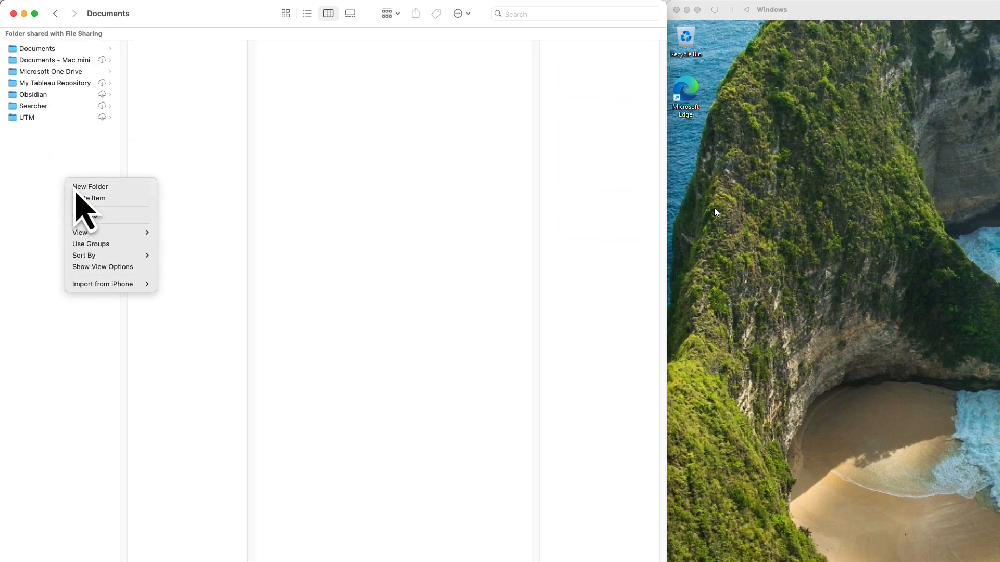
{"action": "left_click", "coordinate": [78, 188]}
{"action": "type", "text": "Shared Directory"}
{"action": "key", "text": "Return"}
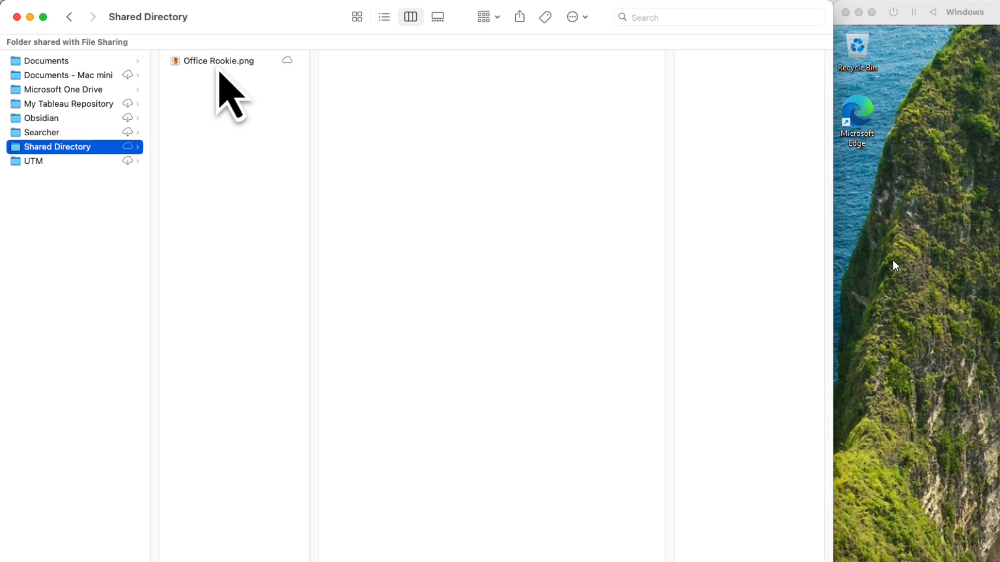
{"action": "left_click", "coordinate": [217, 63]}
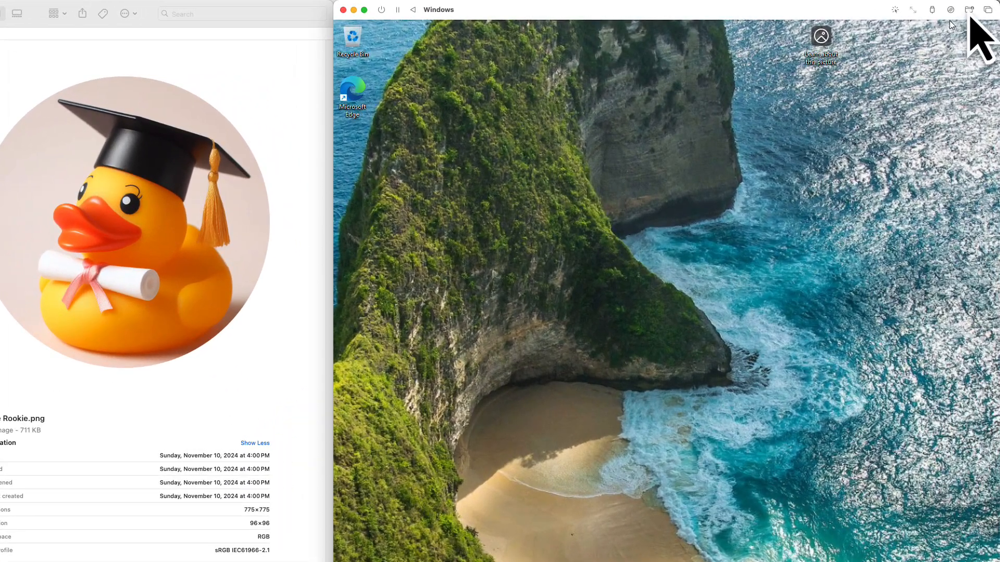
Set the Shared Directory folder in Documents as the Windows virtual machine's shared directory.
{"action": "left_click", "coordinate": [969, 10]}
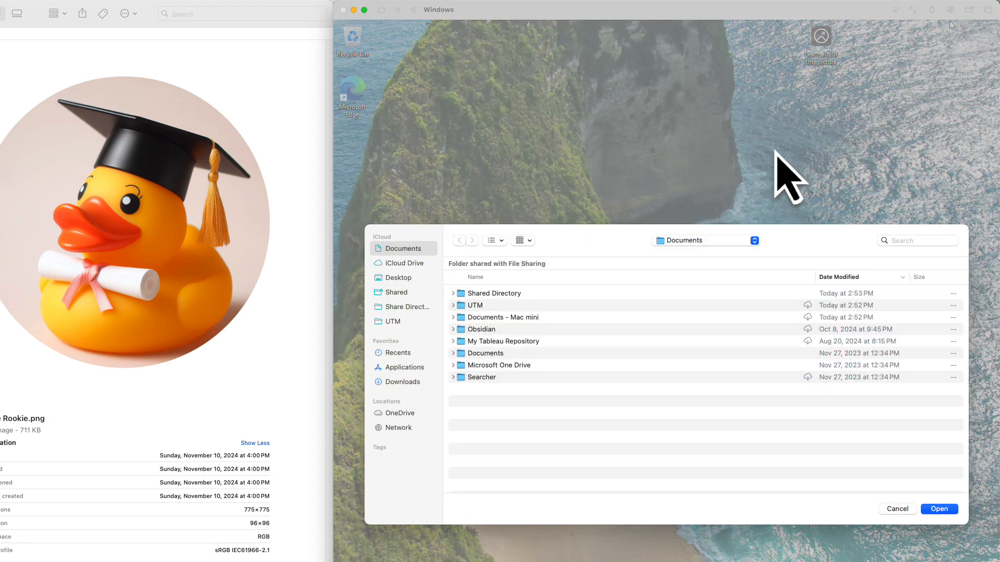
{"action": "left_click", "coordinate": [585, 295]}
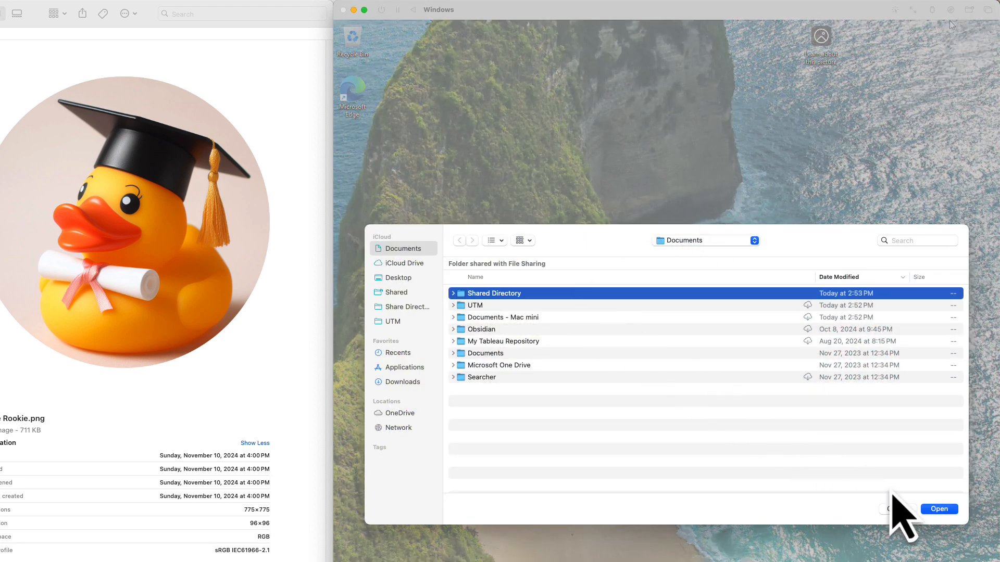
{"action": "left_click", "coordinate": [939, 509]}
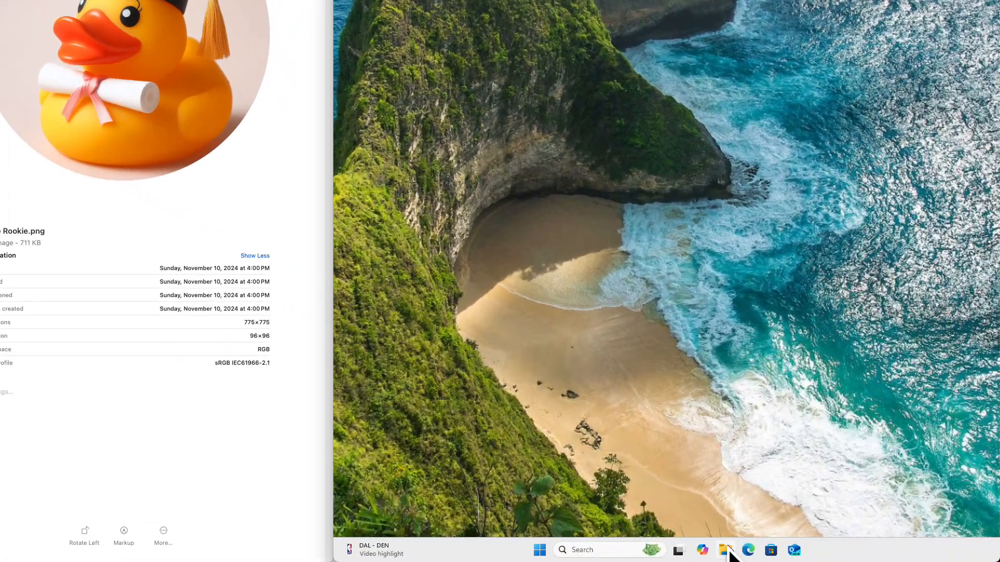
Browse This PC in Windows to Network Drive (Z:) and open the shared Office Rookie image.
{"action": "left_click", "coordinate": [728, 551]}
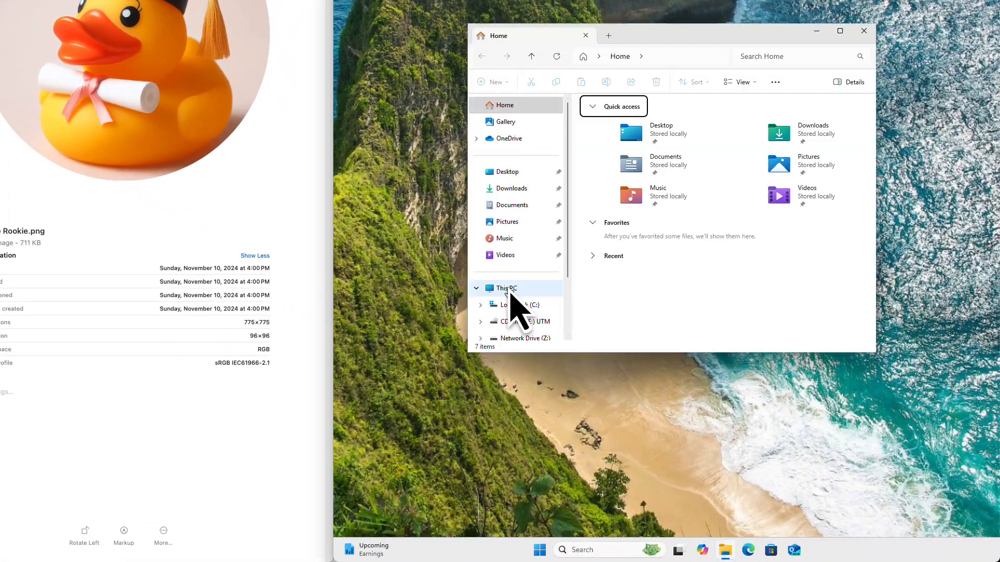
{"action": "left_click", "coordinate": [510, 289]}
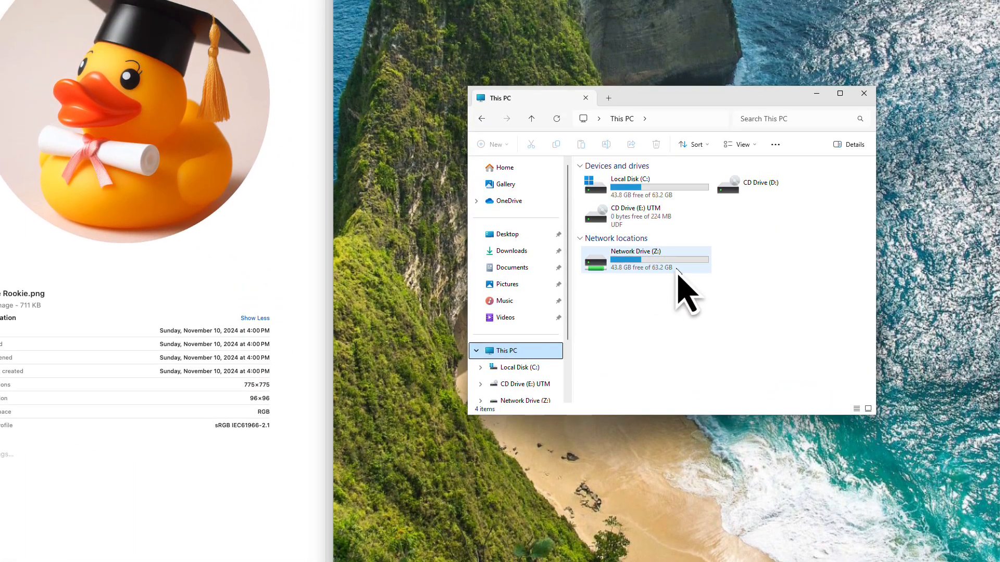
{"action": "double_click", "coordinate": [676, 269]}
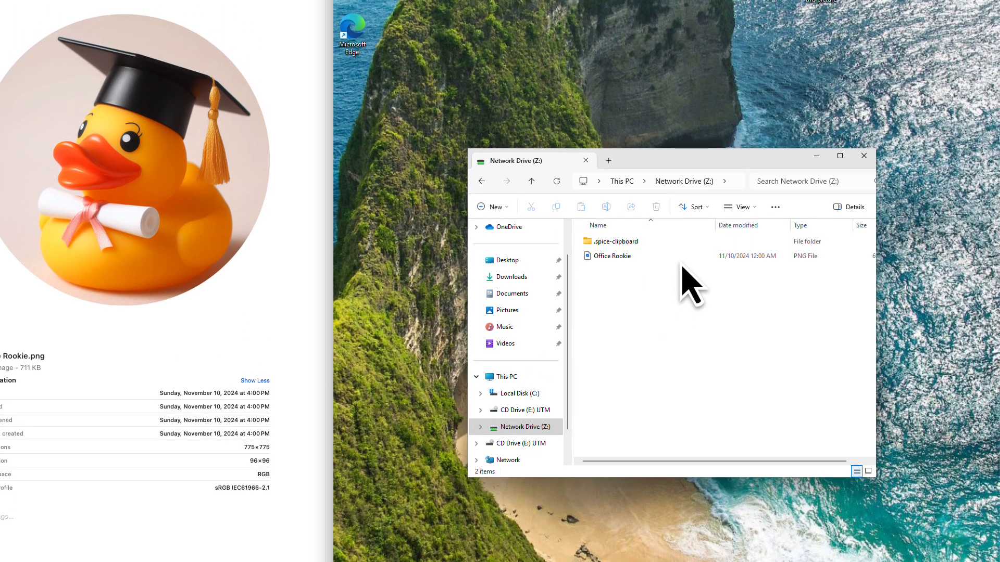
{"action": "left_click", "coordinate": [680, 195]}
{"action": "double_click", "coordinate": [681, 259]}
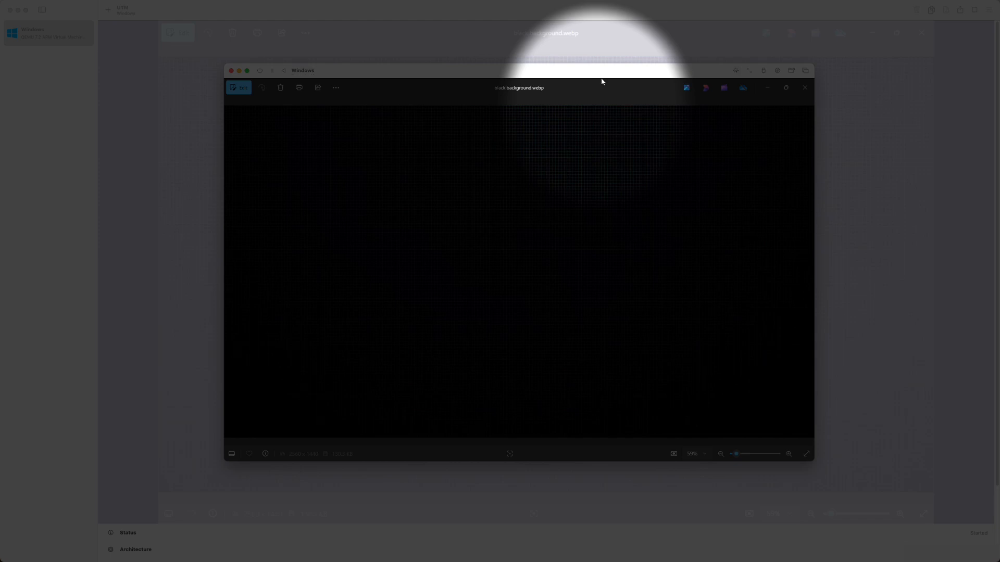
Release the cursor and, in UTM's input settings, enable automatic input capture for full screen and window focus, plus inverted scrolling.
{"action": "key", "text": "ctrl+alt"}
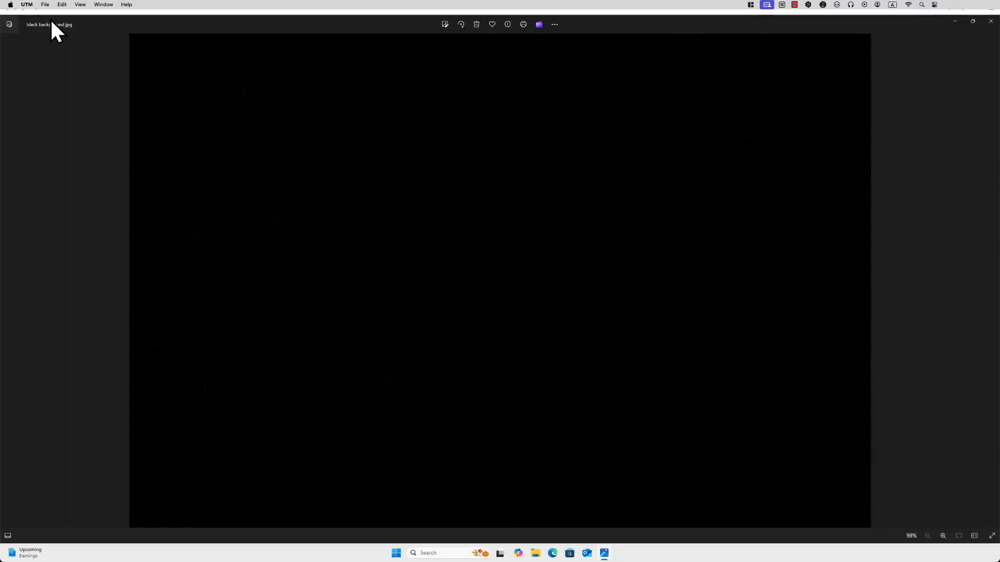
{"action": "left_click", "coordinate": [27, 4]}
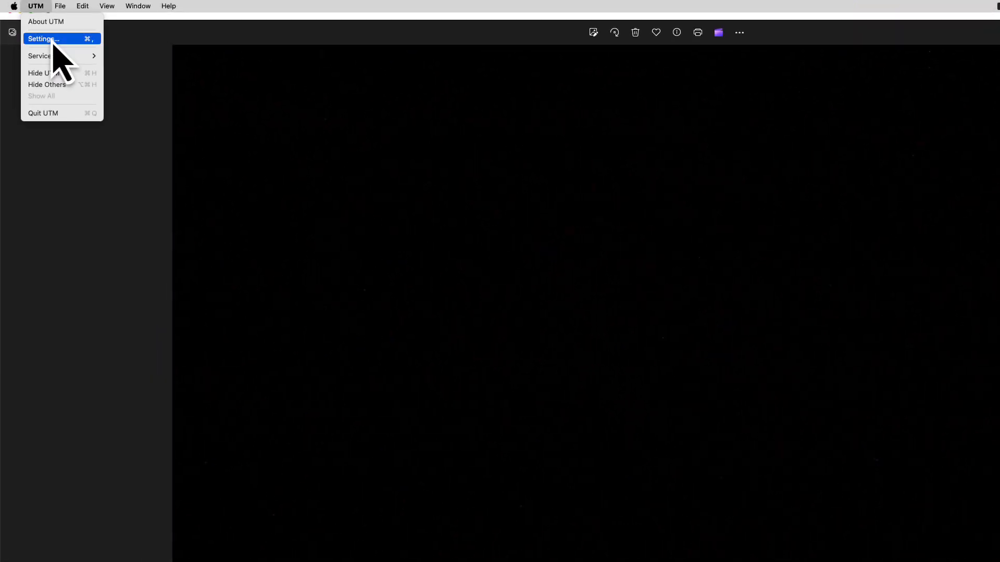
{"action": "left_click", "coordinate": [52, 39]}
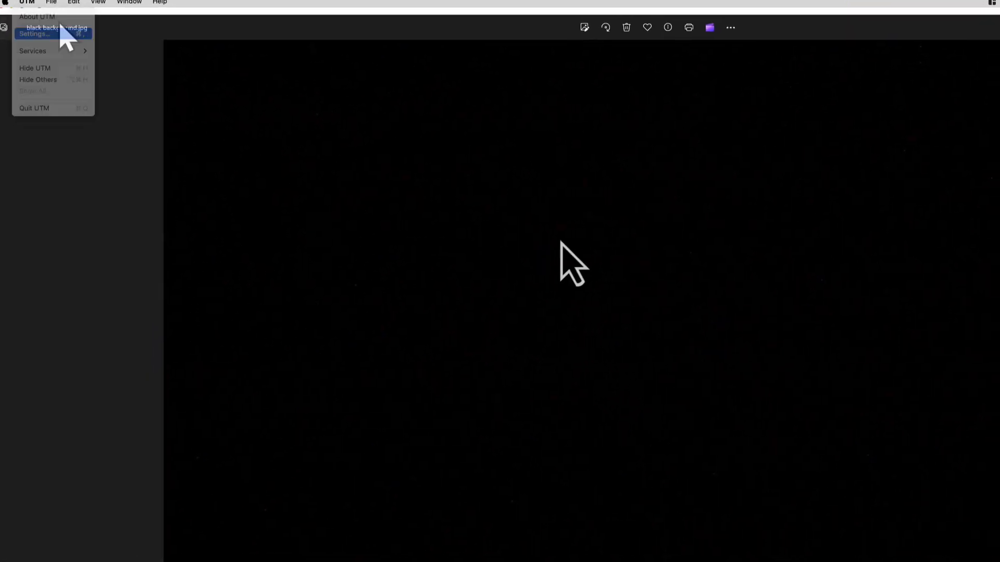
{"action": "left_click", "coordinate": [507, 203]}
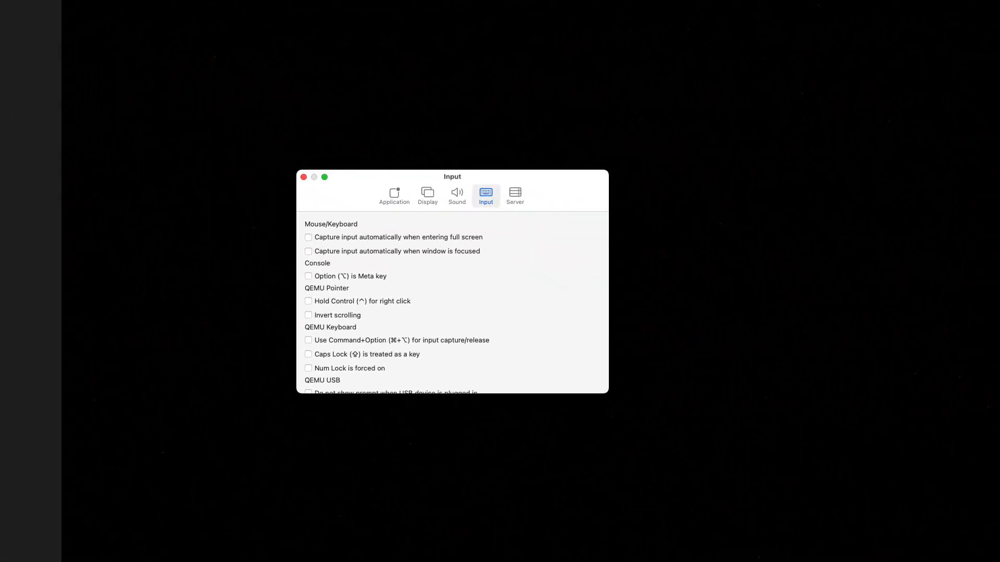
{"action": "left_click", "coordinate": [308, 238]}
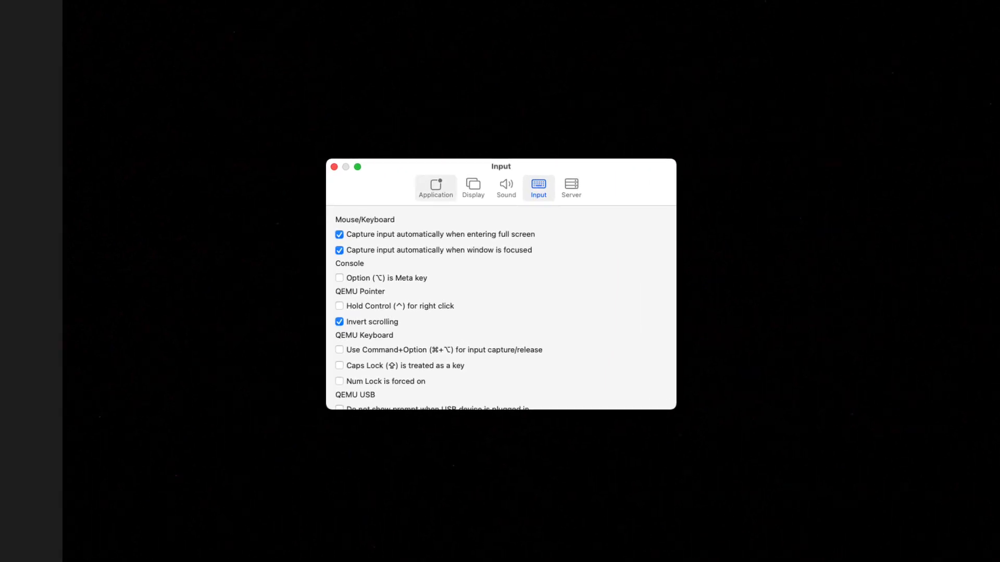
Open UTM's application-wide settings.
{"action": "left_click", "coordinate": [436, 188]}
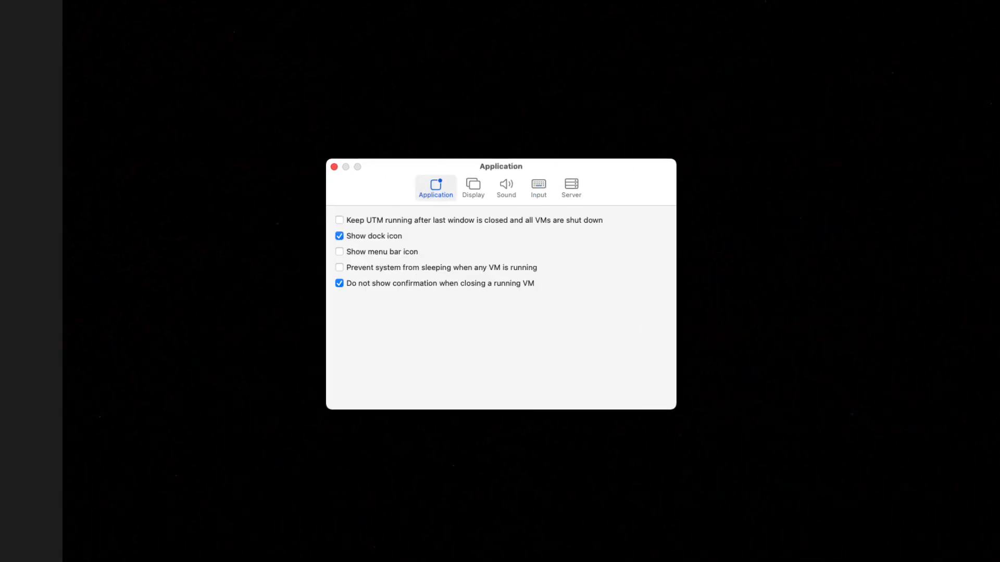